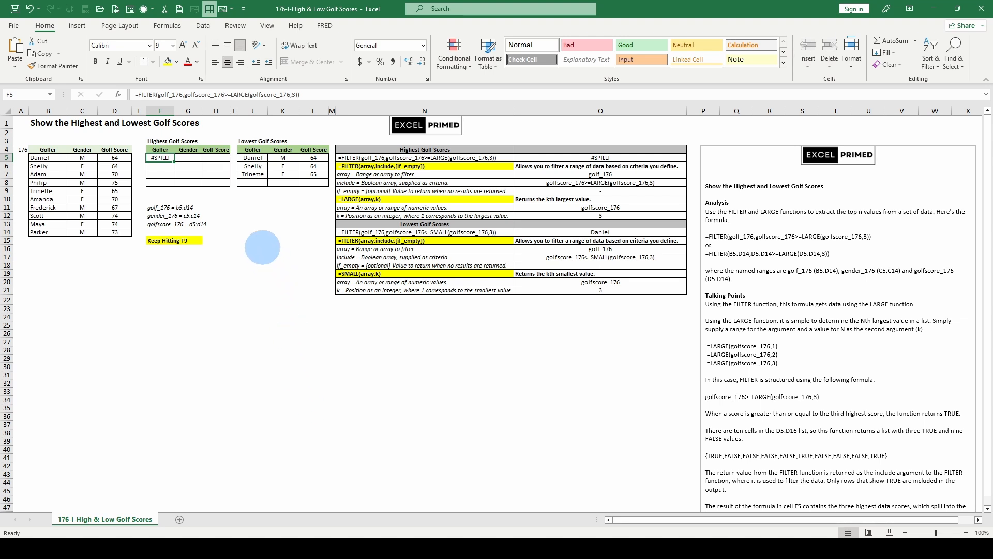
Step: Recalculate the sheet repeatedly to generate new golf scores and see how the highest and lowest score lists respond
key(F9)
key(F9)
key(F9)
key(F9)
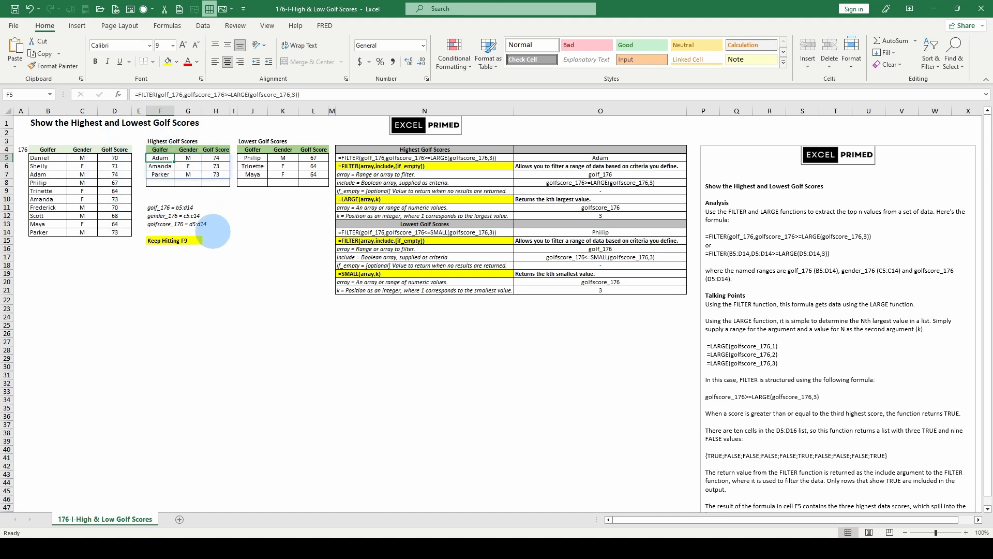
key(F9)
key(F9)
key(F9)
key(F9)
key(F9)
key(F9)
key(F9)
key(F9)
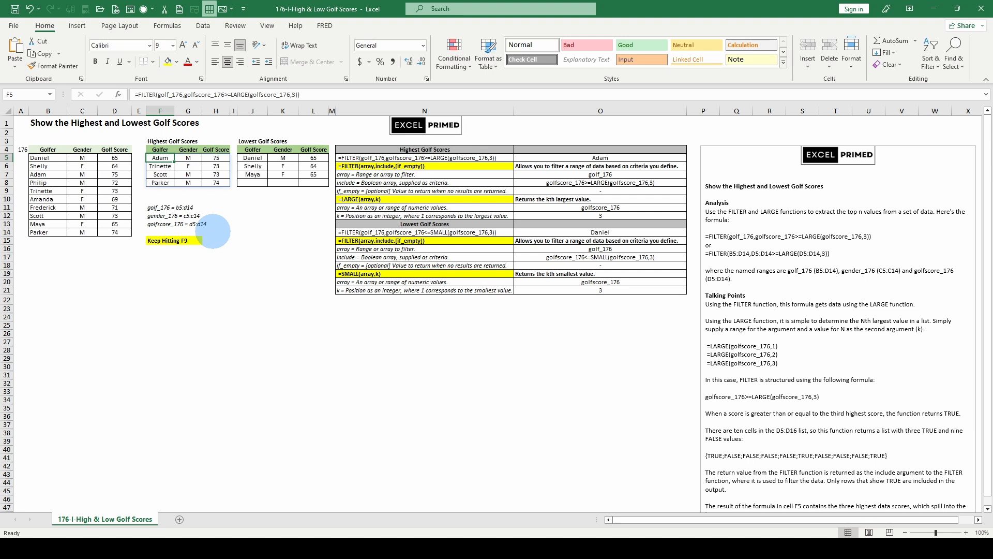
key(F9)
key(F9)
key(F9)
key(F9)
key(F9)
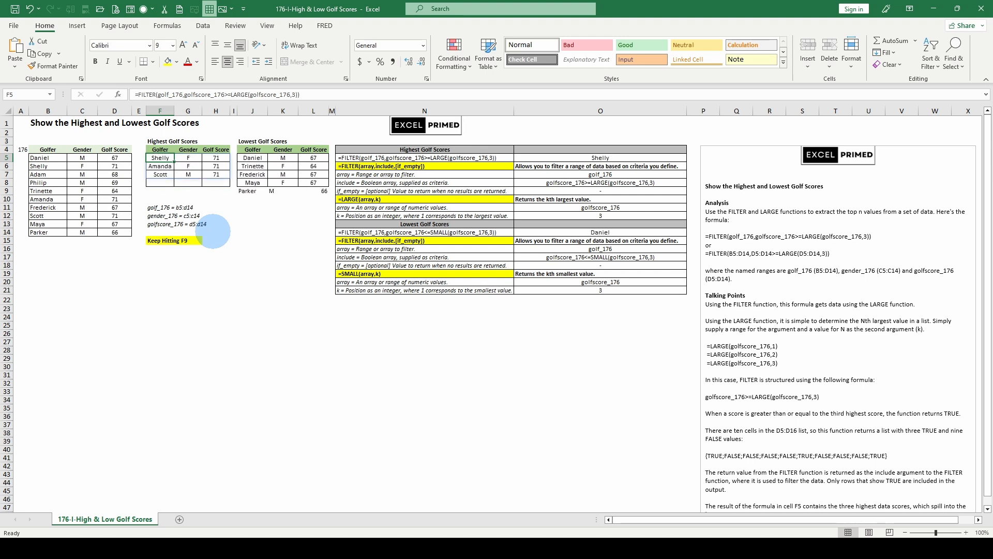
key(F9)
key(F9)
key(F9)
key(F9)
key(F9)
key(F9)
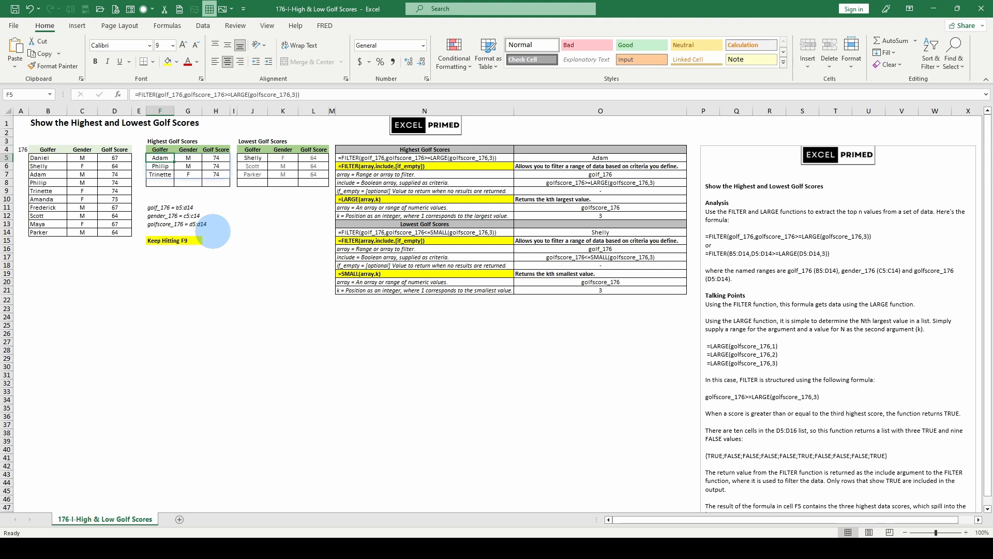
key(F9)
key(F9)
key(F9)
key(F9)
key(F9)
key(F9)
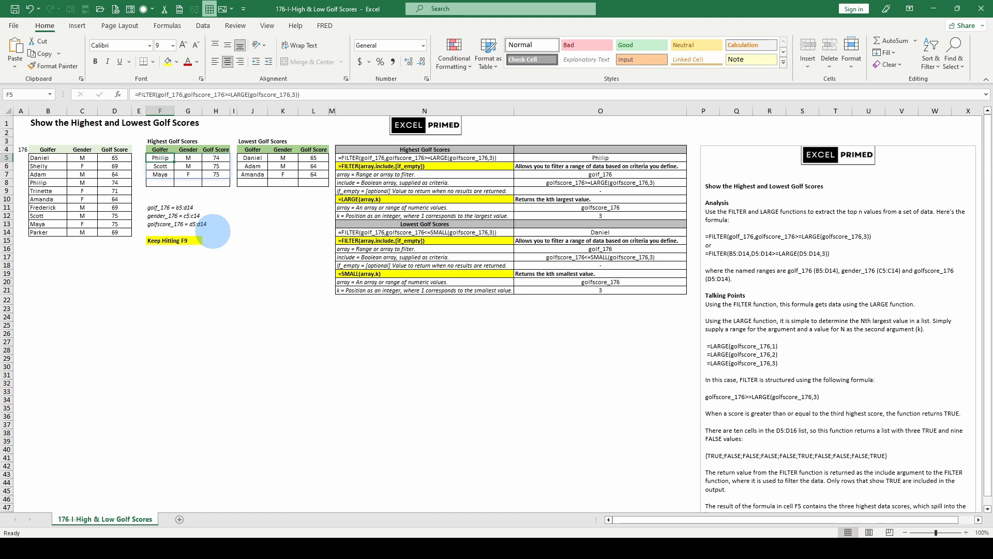
key(F9)
key(F9)
key(F9)
key(F9)
key(F9)
key(F9)
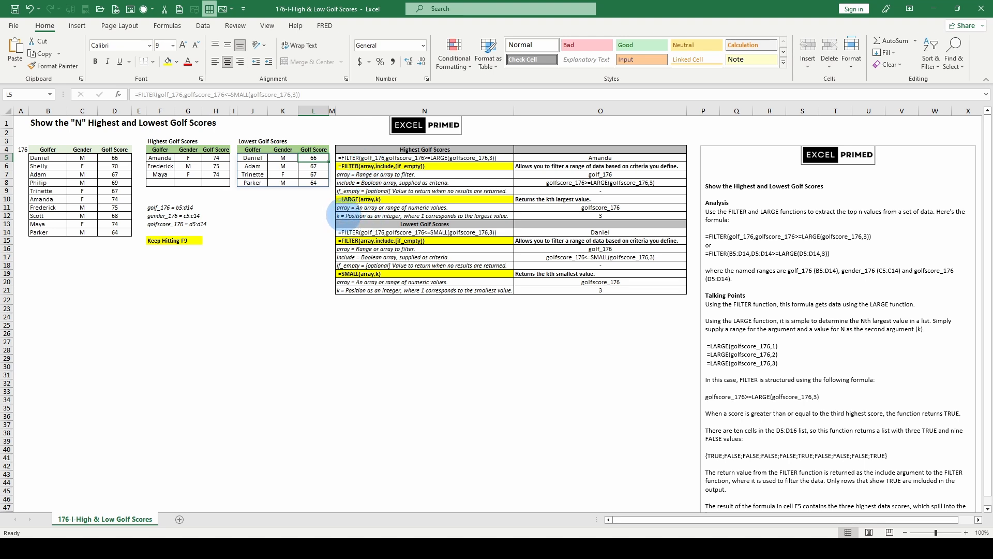
Step: Examine the k argument description in the LARGE notes and the FILTER formulas in F5 and J5
click(345, 215)
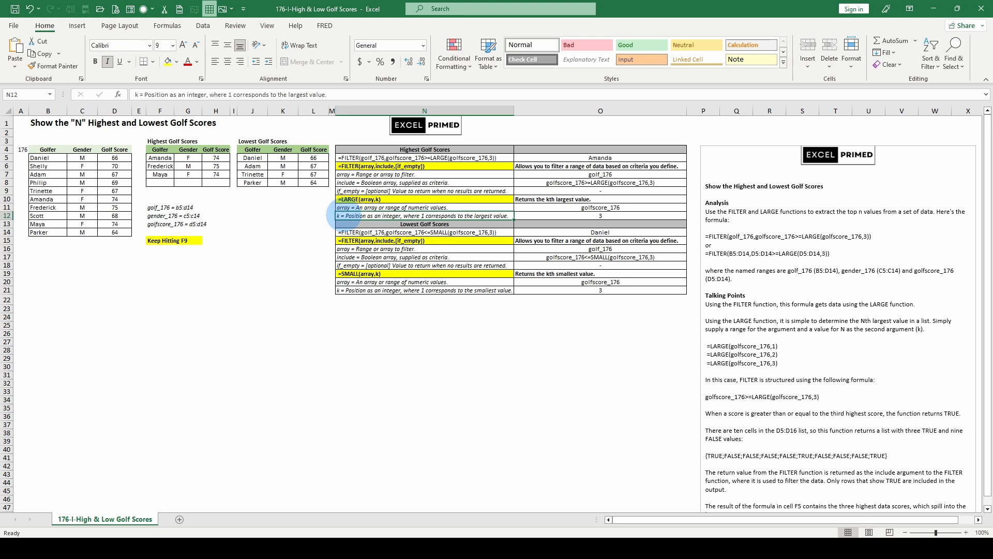
click(213, 168)
click(159, 158)
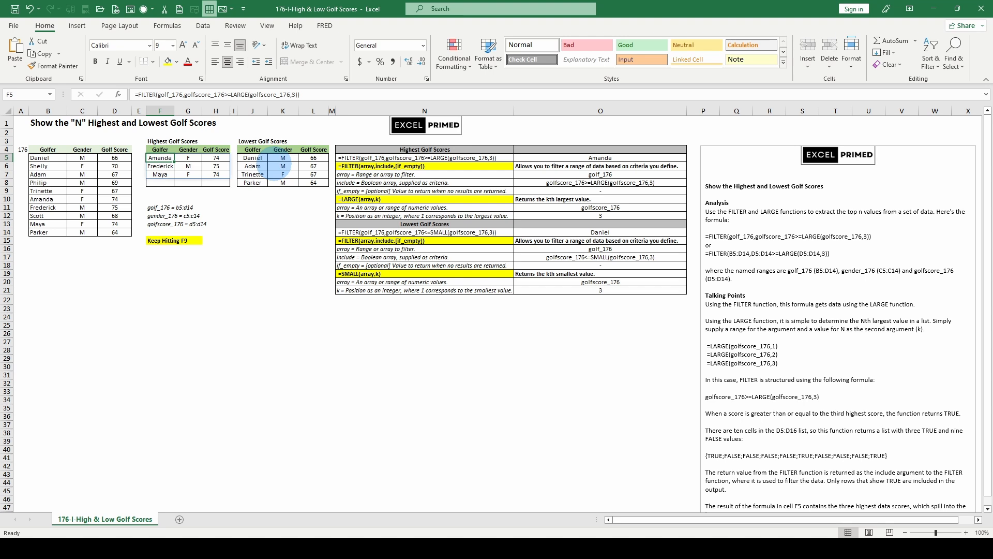
click(254, 156)
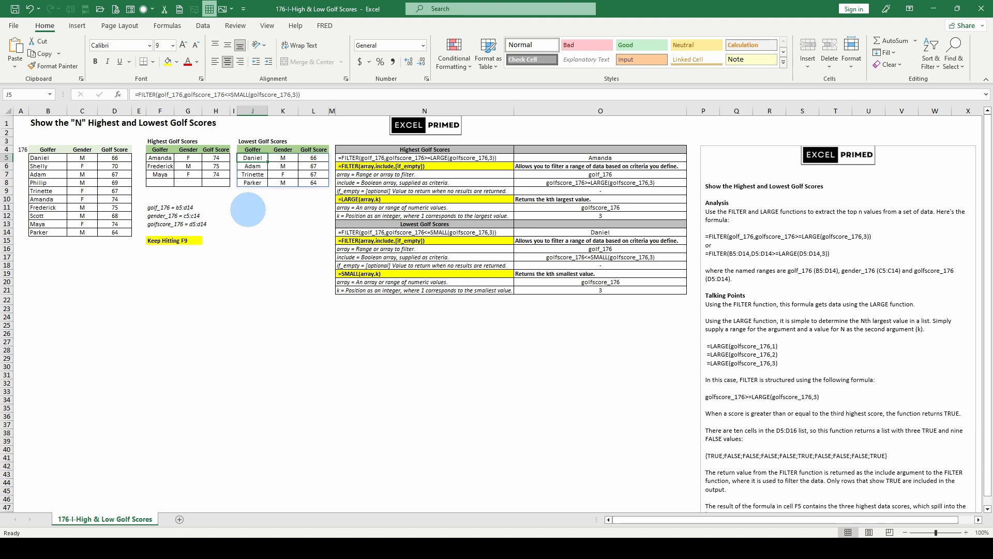
Step: Set the k argument of LARGE in F5's FILTER formula to 4
click(159, 158)
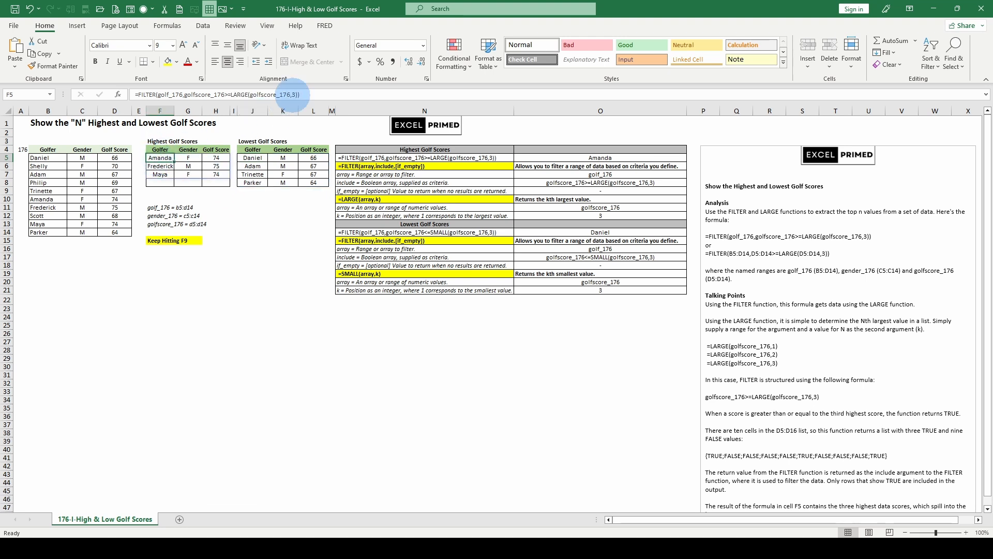
click(293, 95)
key(Delete)
text(4)
key(Return)
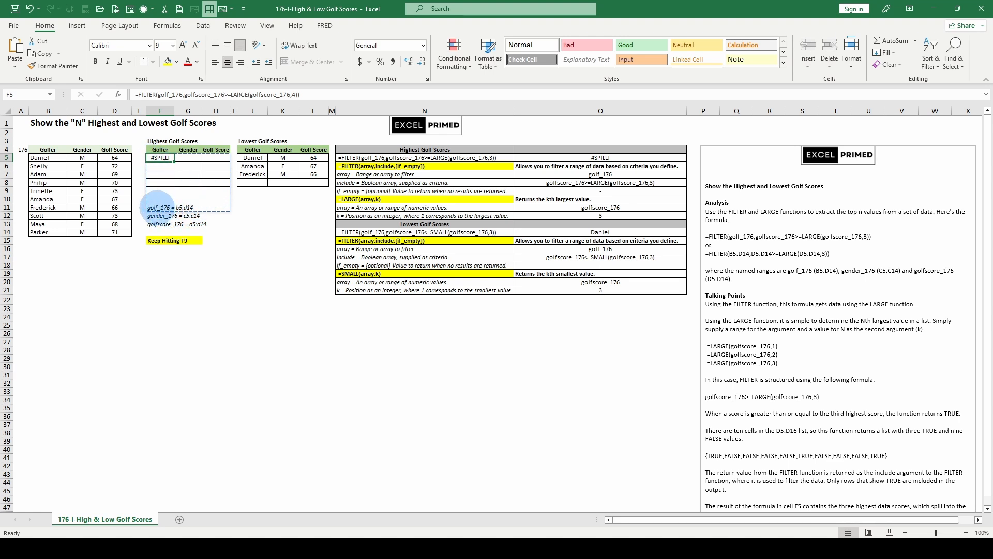
Step: Move the named-range notes and the F9 reminder from F11:F15 down to F14:F18
click(159, 207)
drag(160, 207, 156, 240)
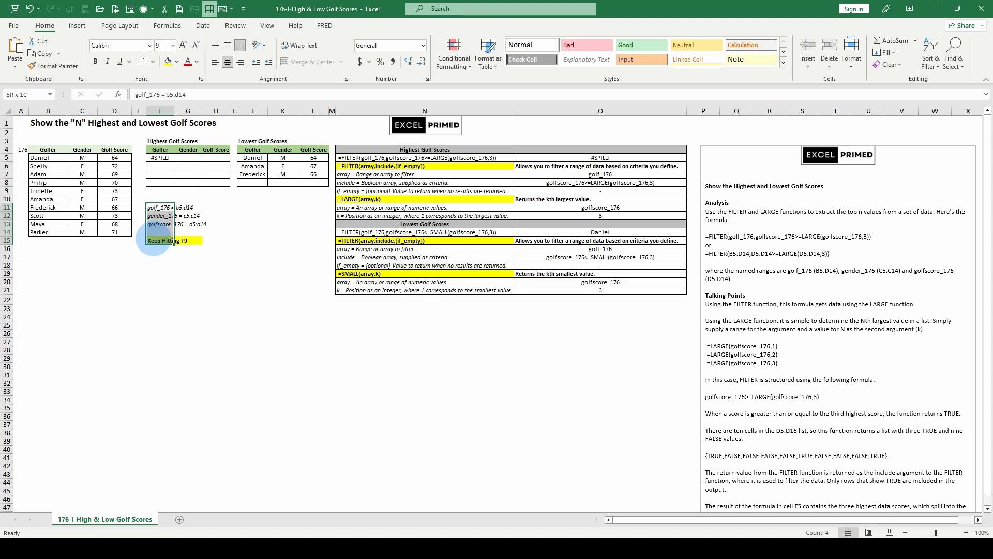
right_click(160, 235)
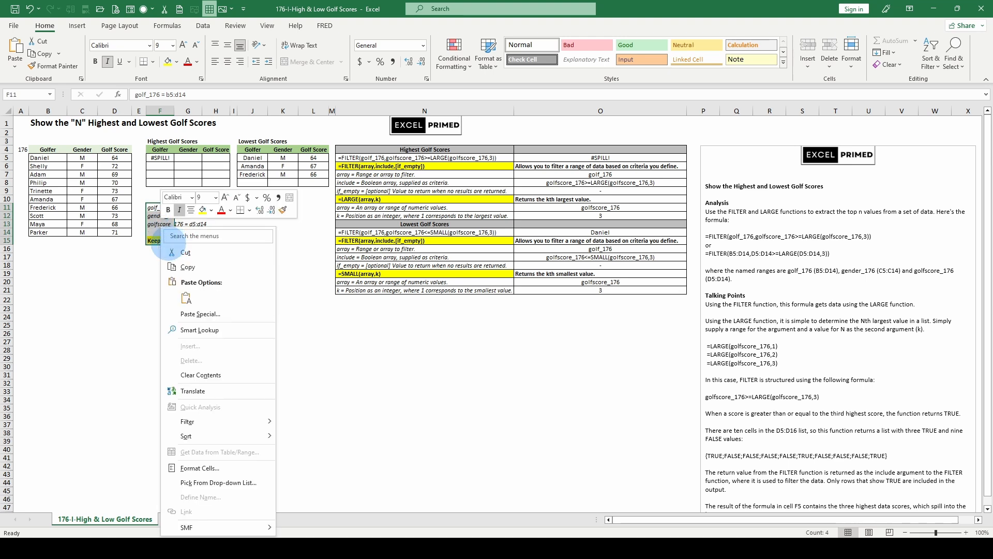
click(171, 252)
right_click(161, 233)
click(182, 306)
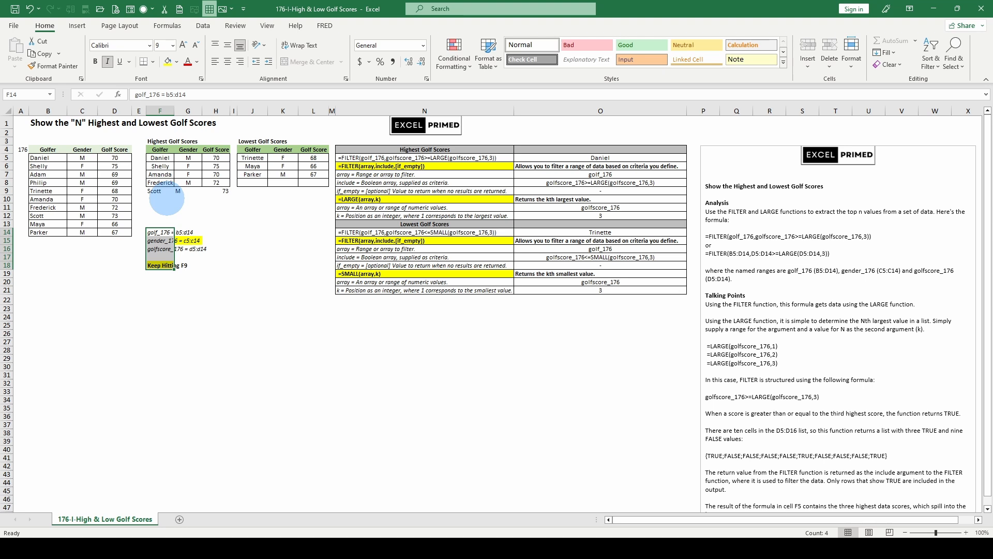
Step: Set the k argument of LARGE in F5's FILTER formula back to 3
click(166, 159)
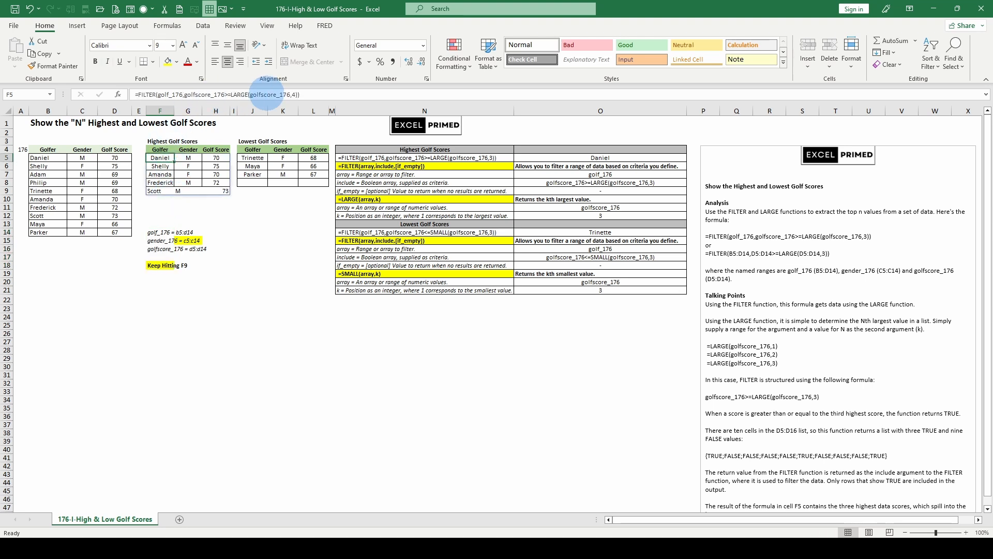
click(293, 94)
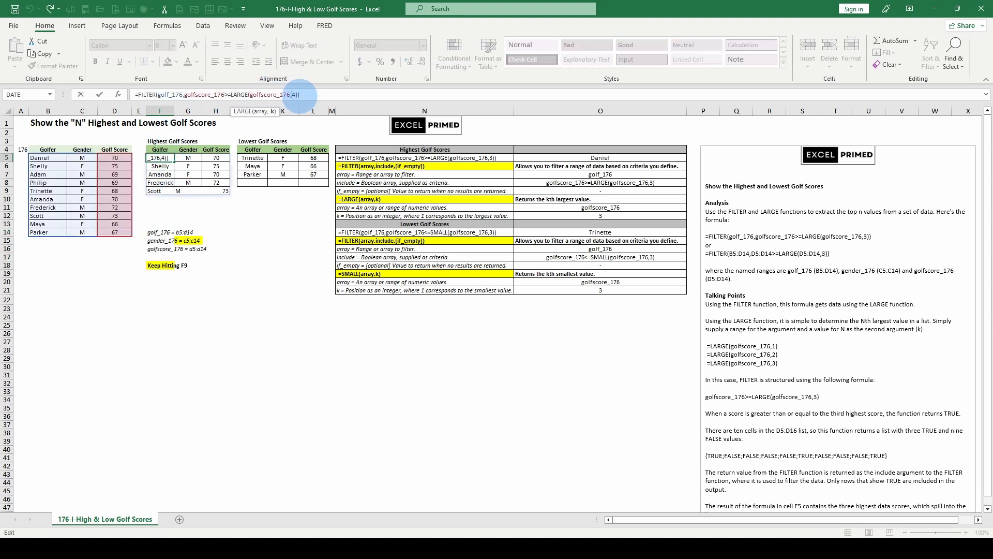
key(Delete)
text(3)
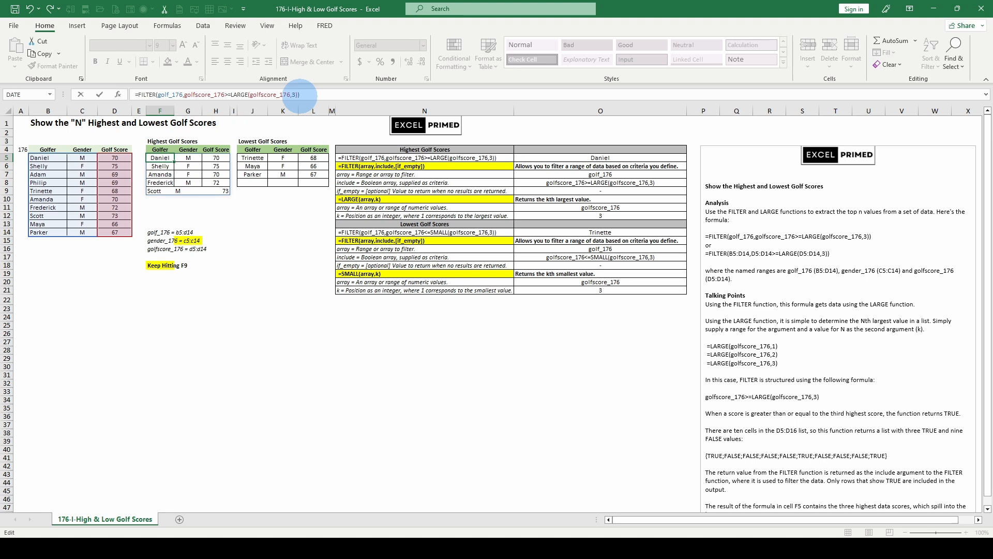
key(Return)
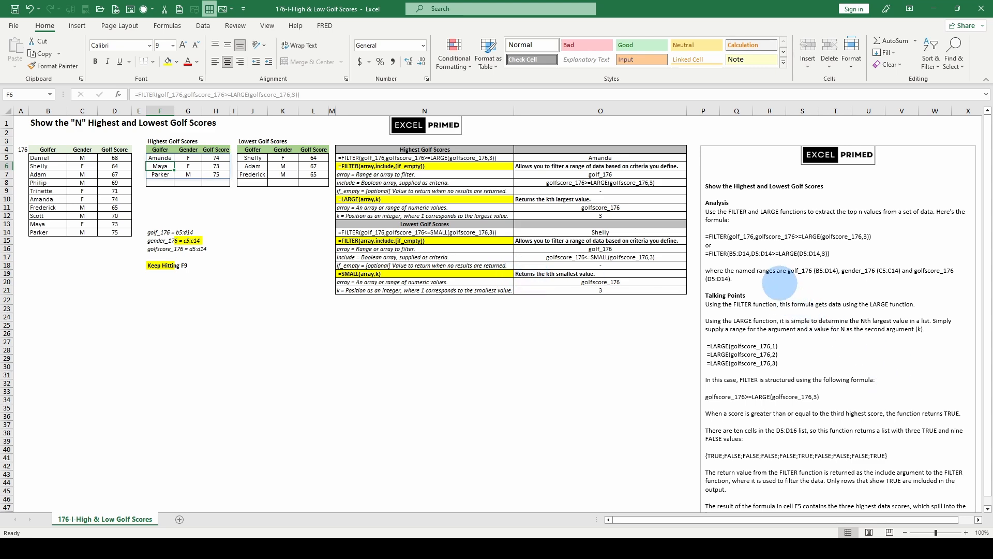
Step: Read the Analysis, Talking Points and Rank notes, including the nested SORT formula, alongside the LARGE argument descriptions
scroll(759, 305, down, 1)
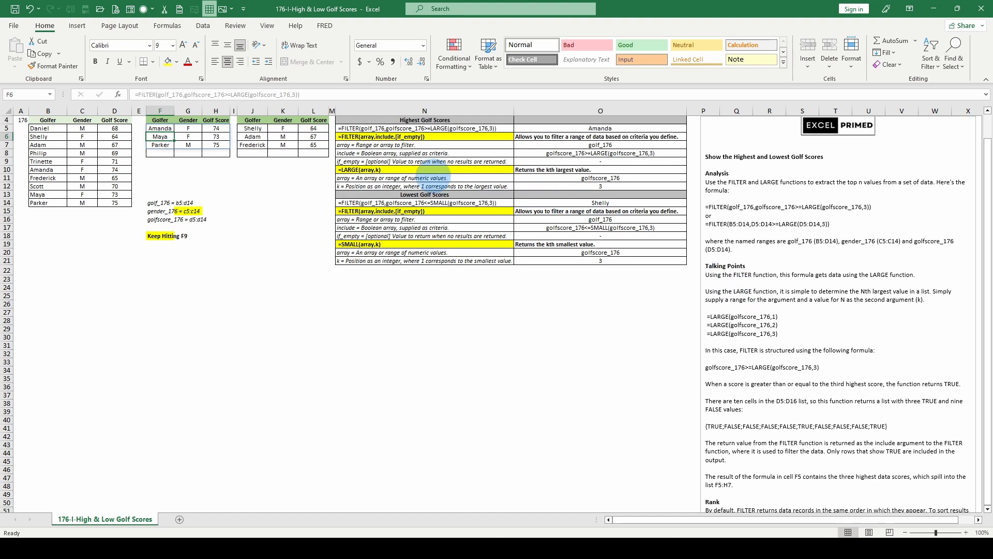
click(376, 179)
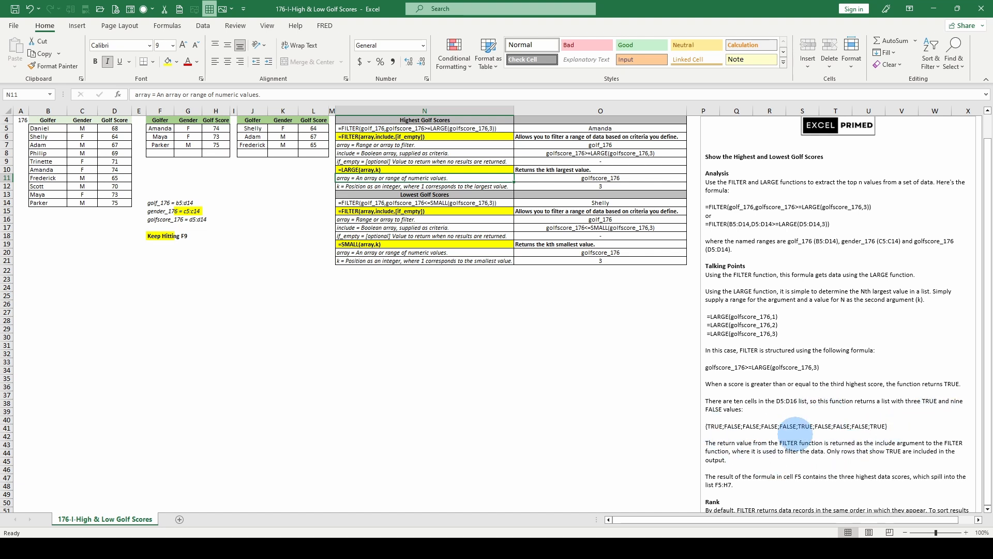
scroll(830, 419, down, 2)
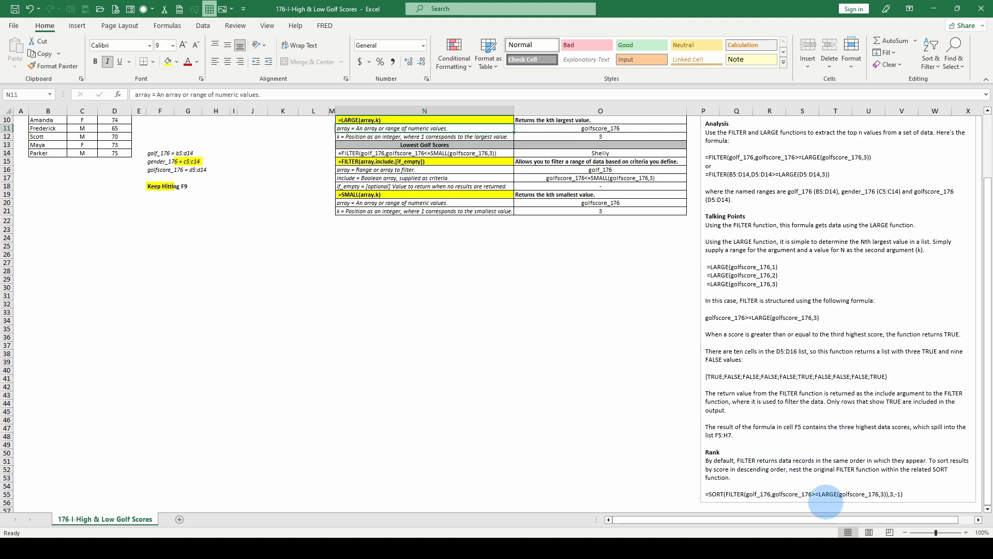
scroll(166, 189, up, 2)
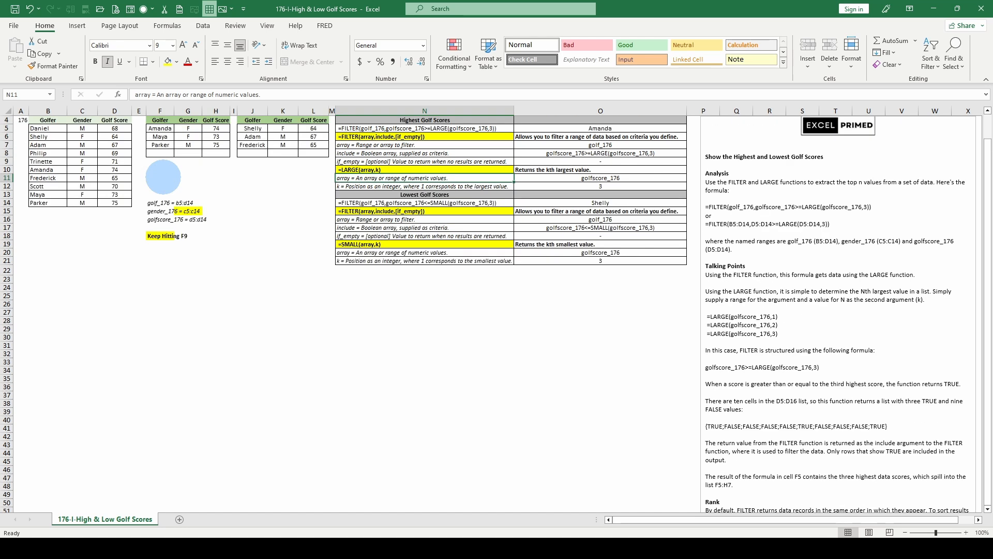
scroll(828, 466, down, 3)
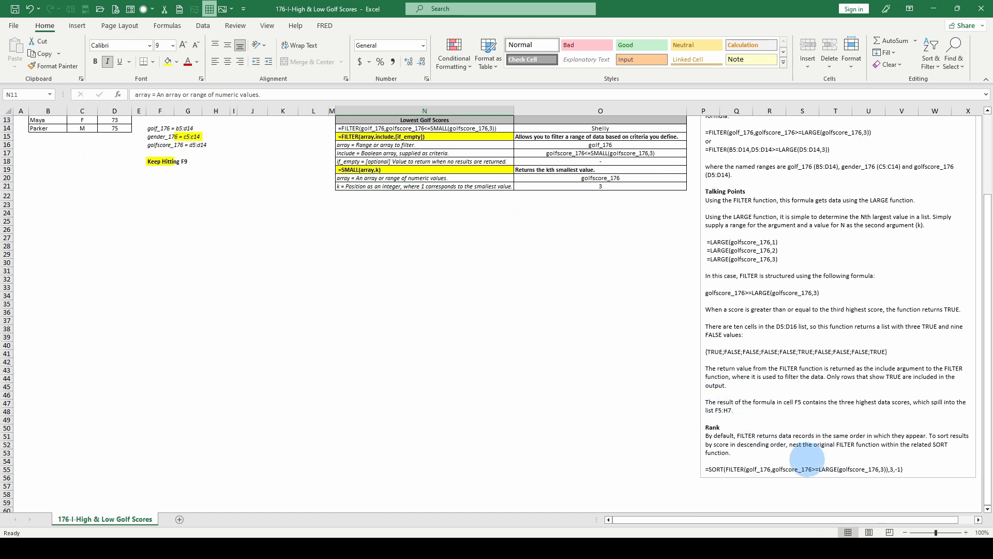
scroll(807, 459, up, 4)
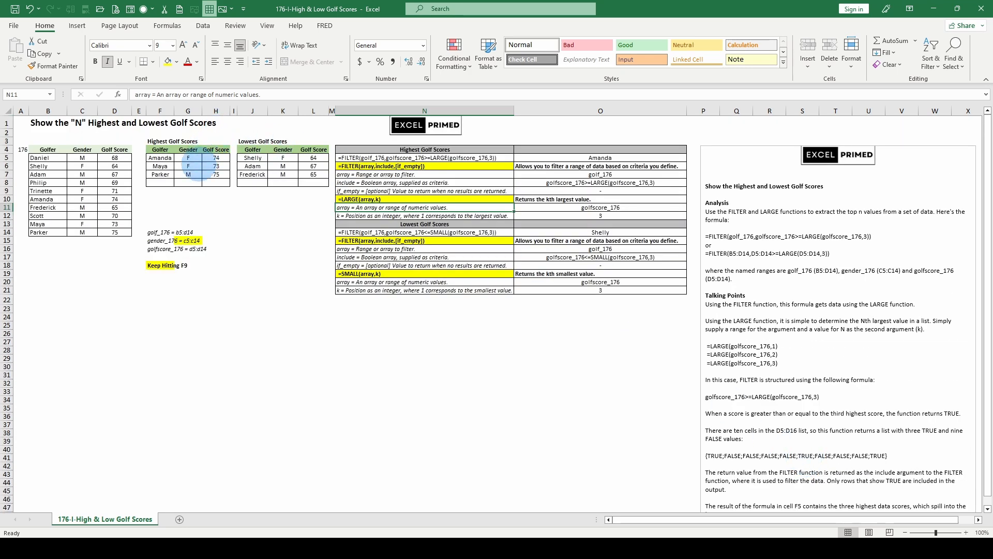
Step: Evaluate the golf_176 array argument inside F5's FILTER formula, and discard the edit
click(160, 158)
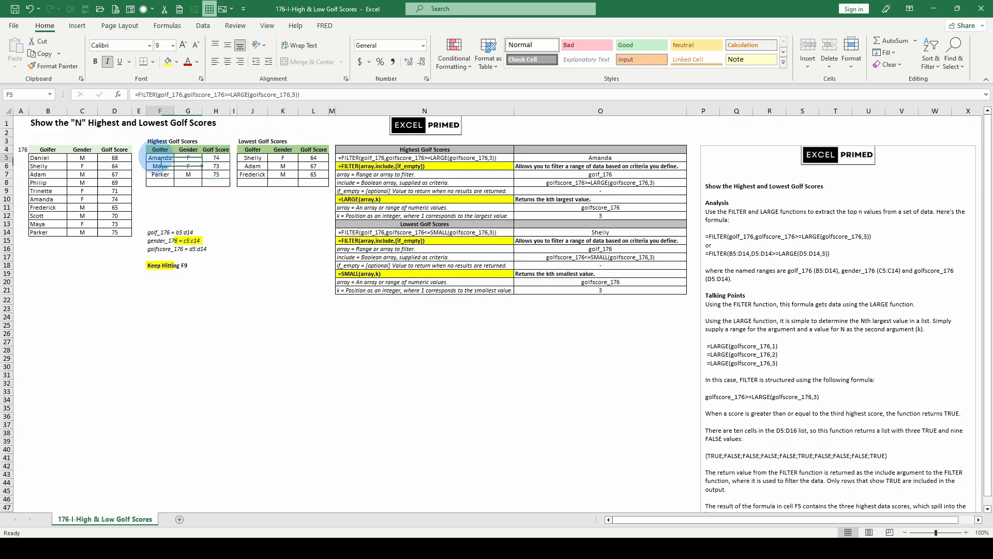
click(185, 94)
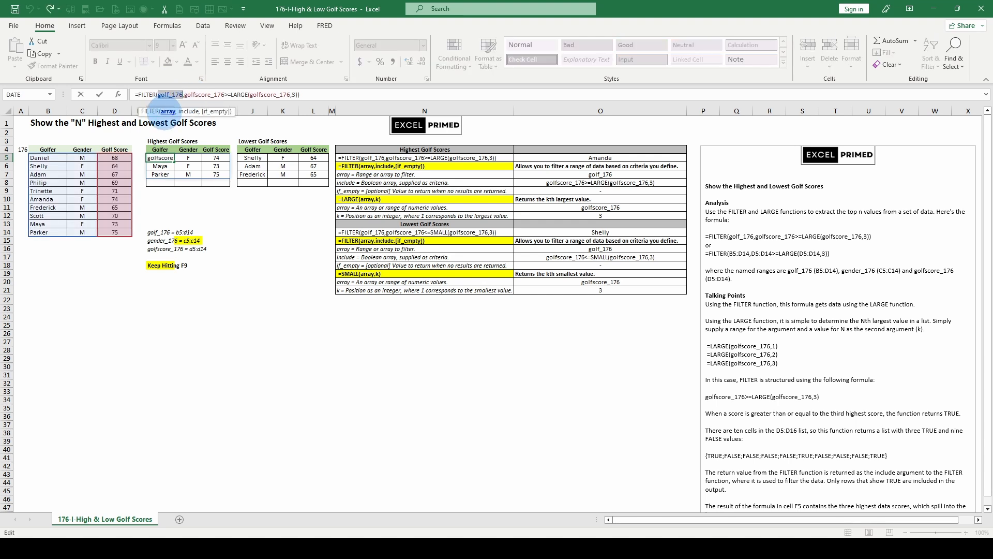
key(F9)
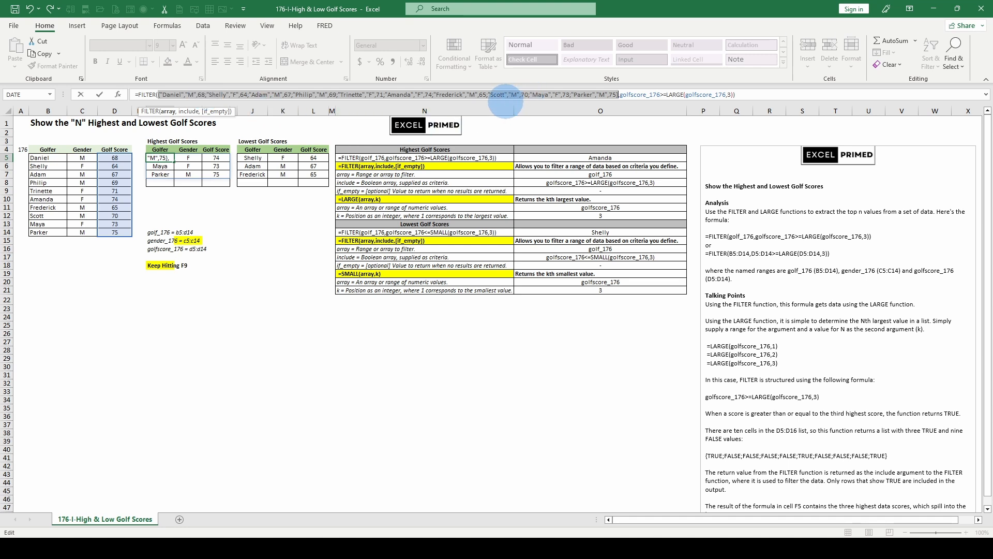
key(Escape)
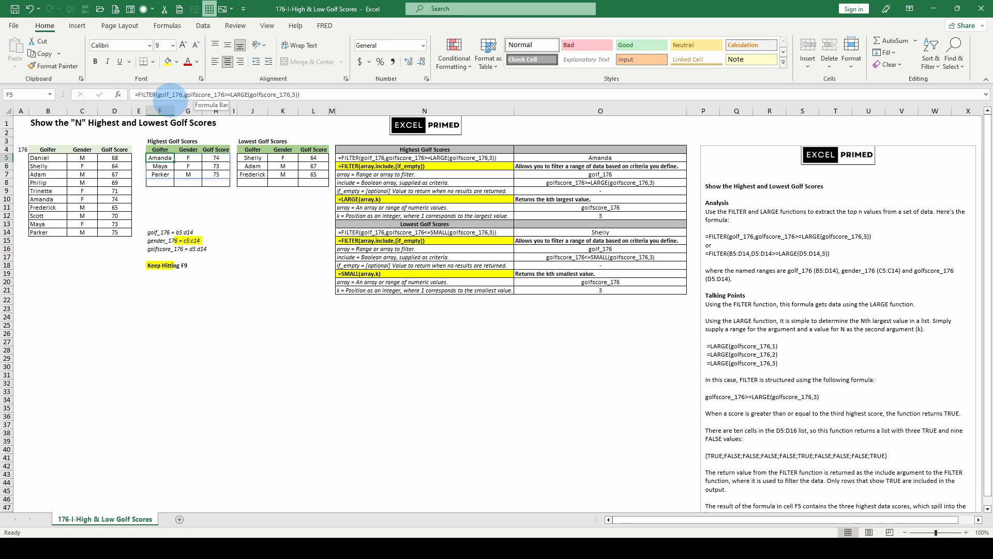
Step: Highlight the whole include argument, golfscore_176>=LARGE(golfscore_176,3), in F5's formula, and leave editing without changes
click(200, 95)
click(187, 111)
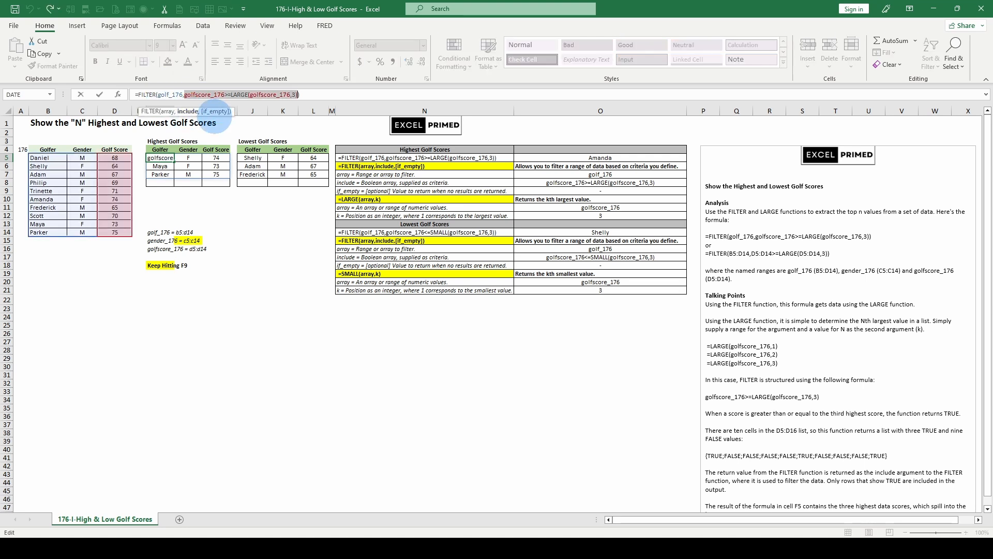
key(Escape)
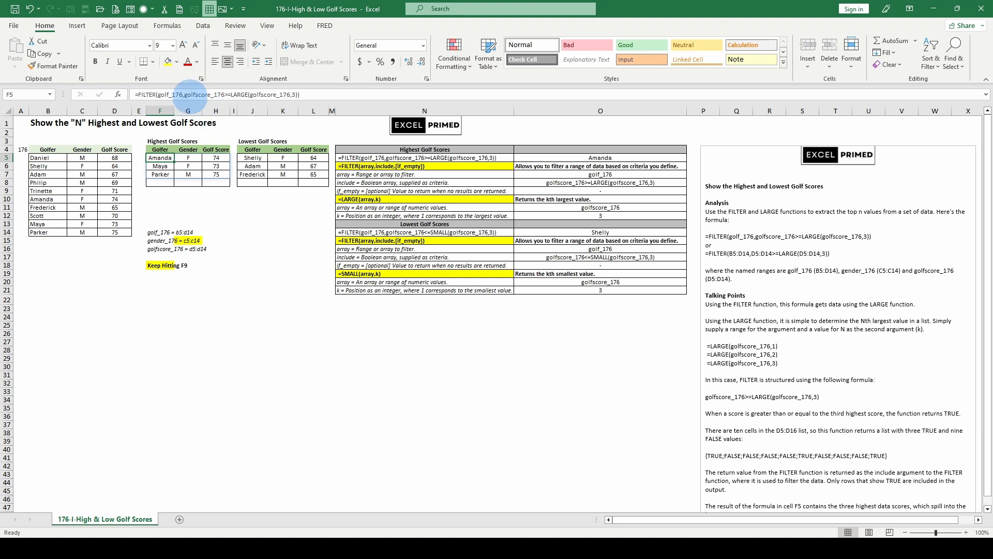
Step: Evaluate the first golfscore_176 reference in F5's include argument, and try to evaluate both LARGE arguments together
drag(185, 94, 225, 94)
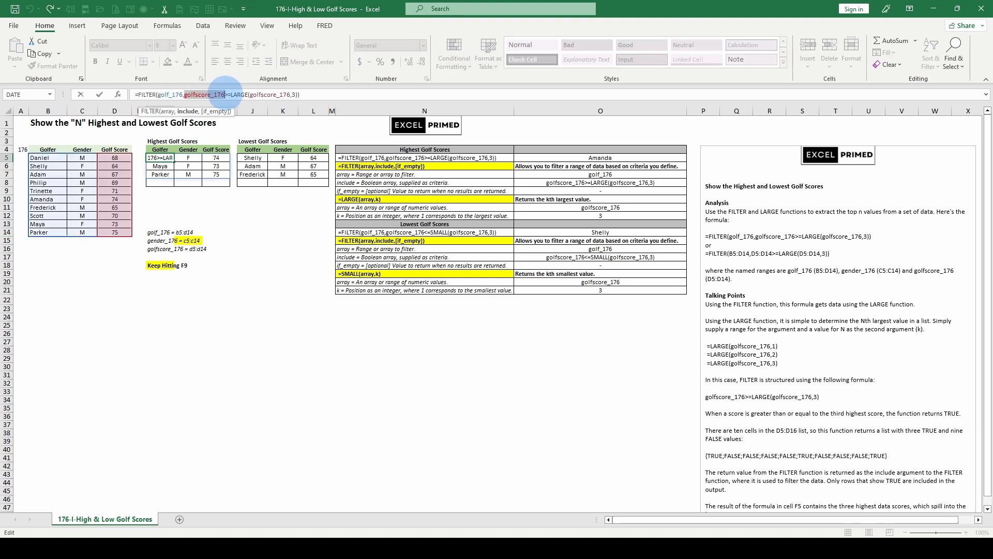
key(F9)
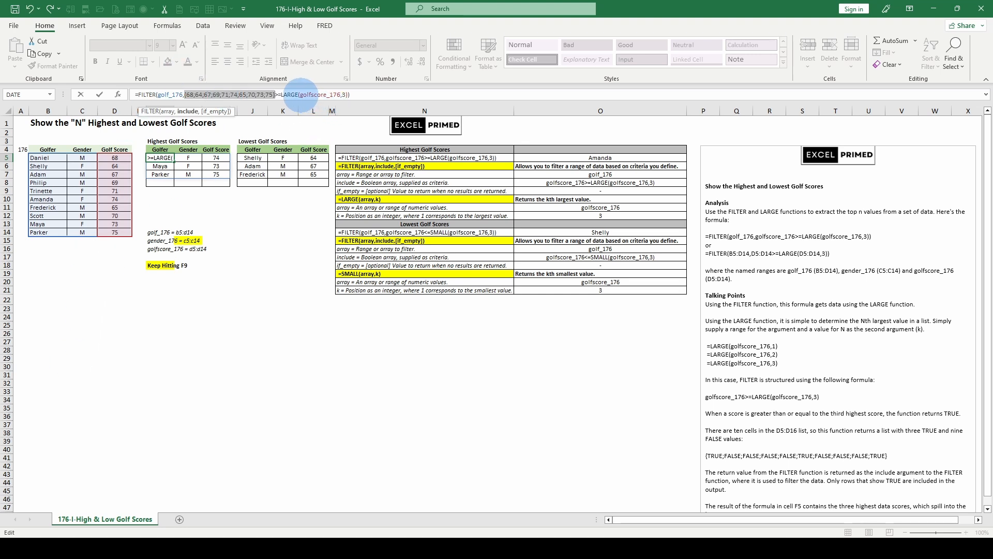
drag(300, 95, 343, 95)
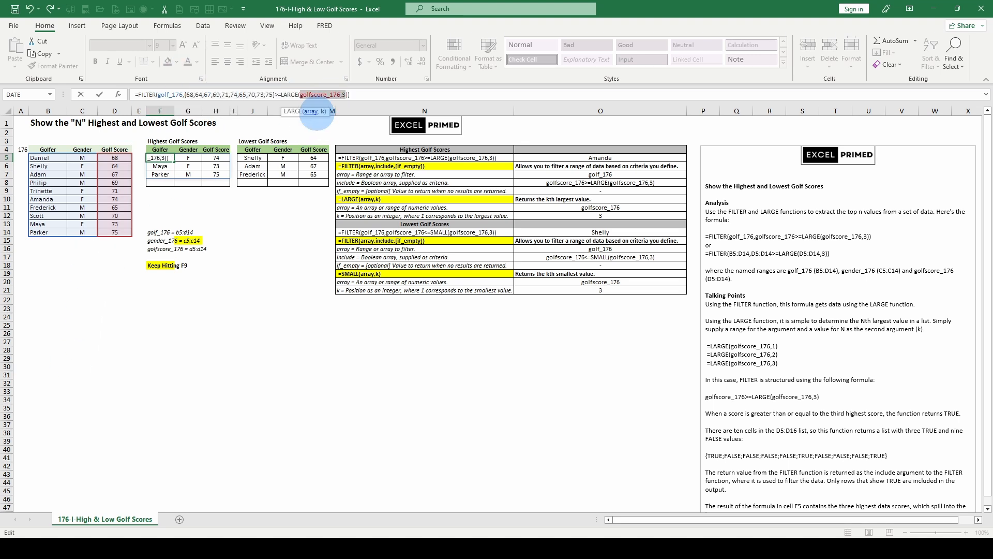
key(F9)
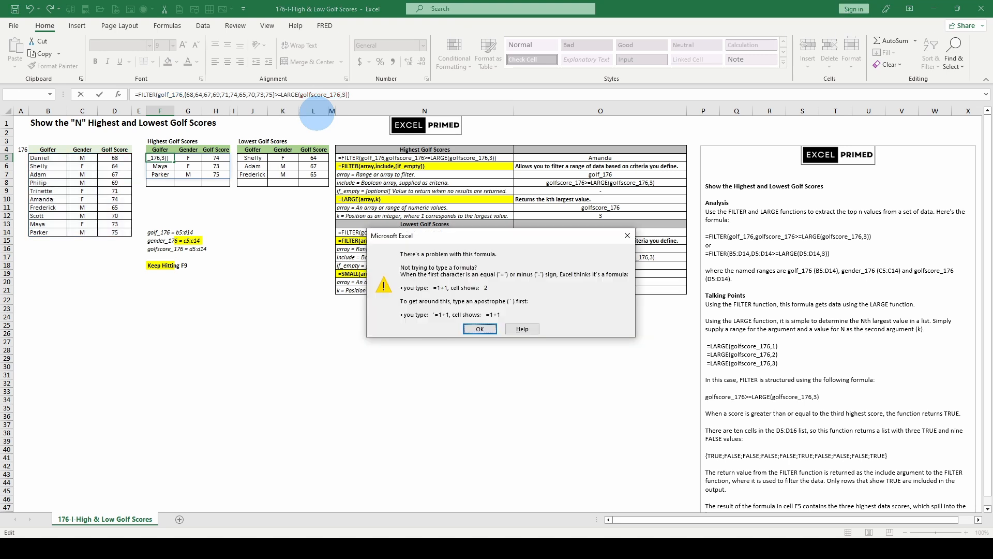
key(Return)
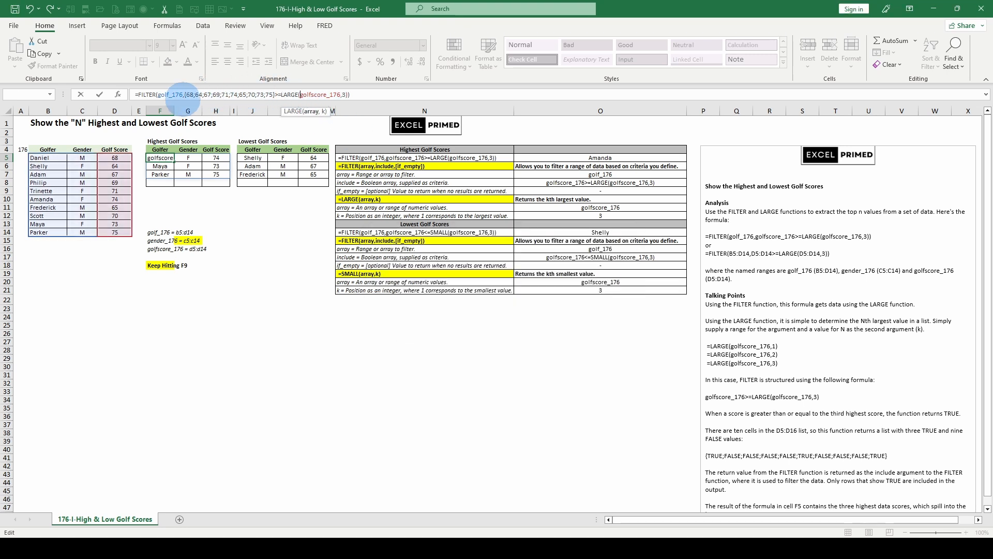
Step: Evaluate only the golfscore_176 array inside LARGE in F5's formula, and undo the evaluations to restore the named ranges
click(301, 94)
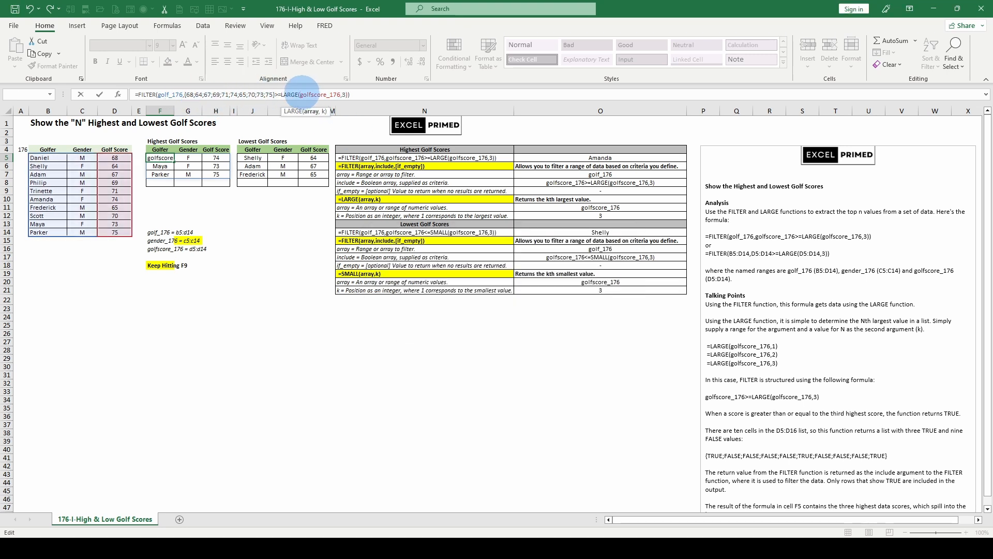
drag(301, 94, 337, 94)
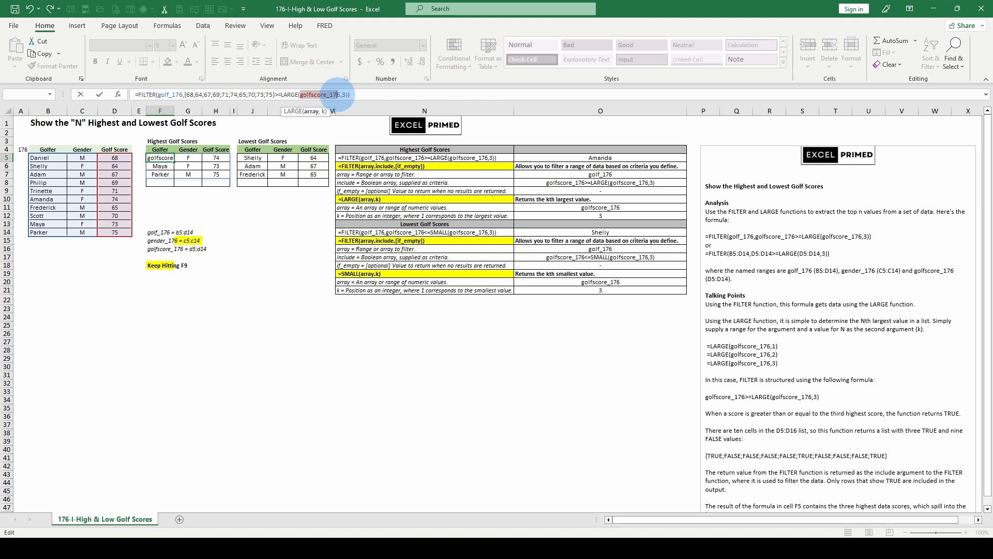
key(F9)
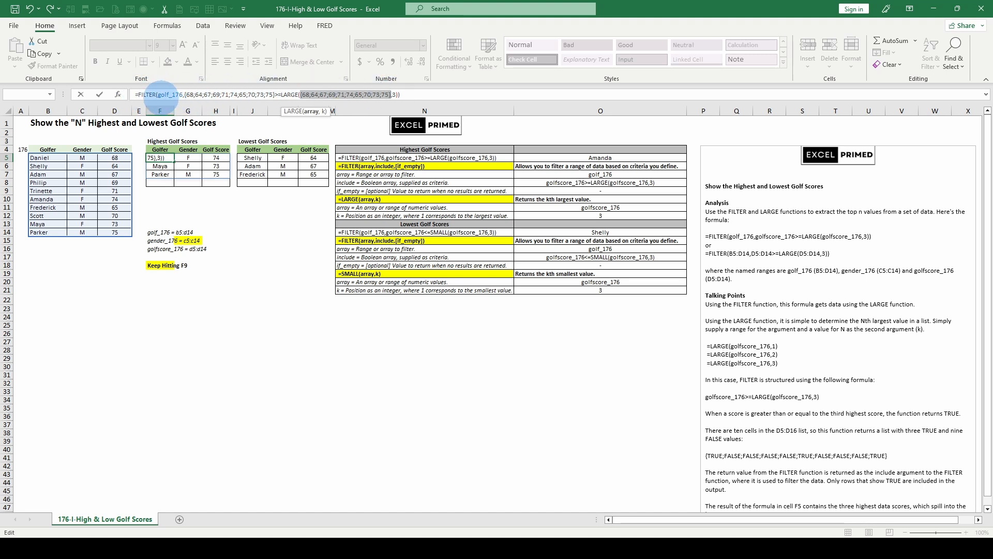
key(ctrl+z)
key(ctrl+z)
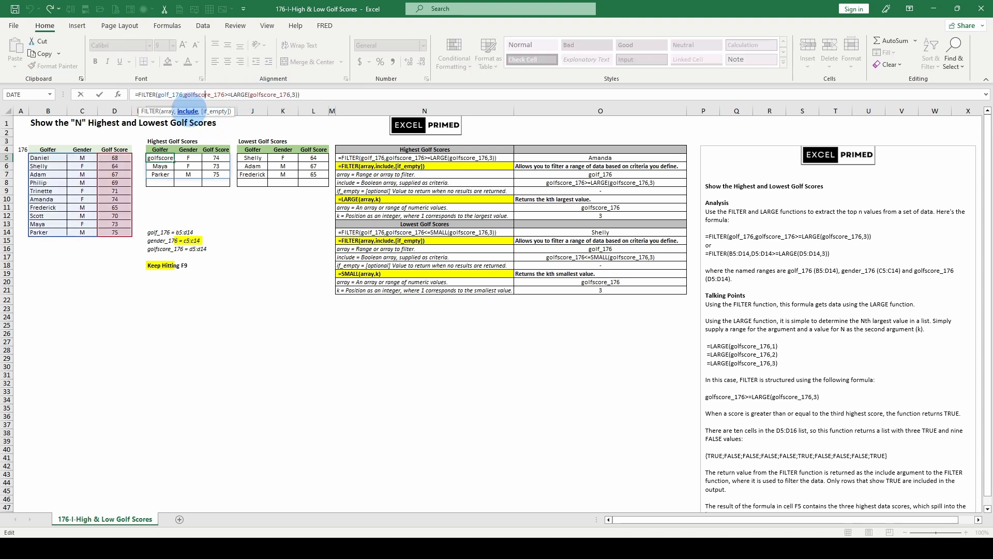
Step: Evaluate the whole include argument of F5's FILTER formula as a TRUE/FALSE array, and discard the edit
click(187, 110)
key(F9)
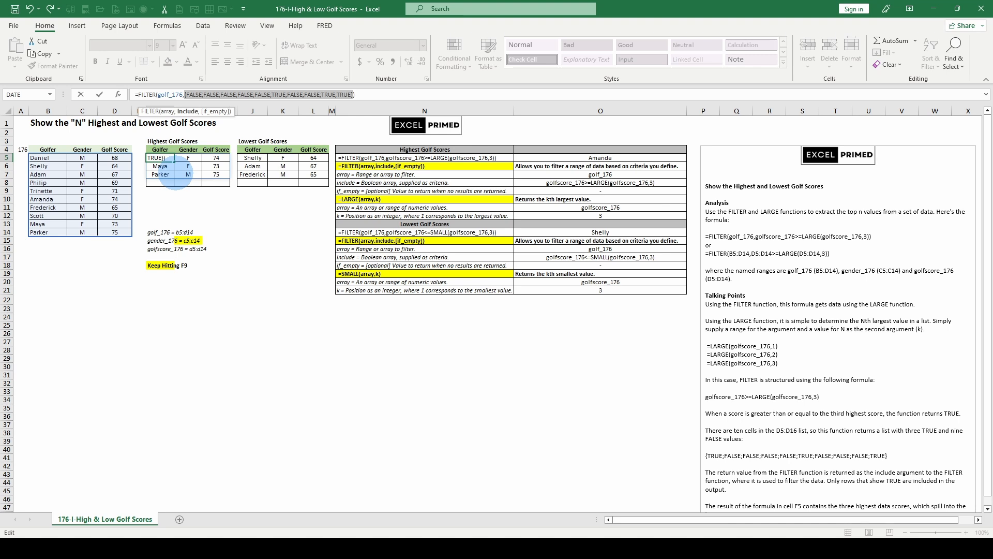
key(Escape)
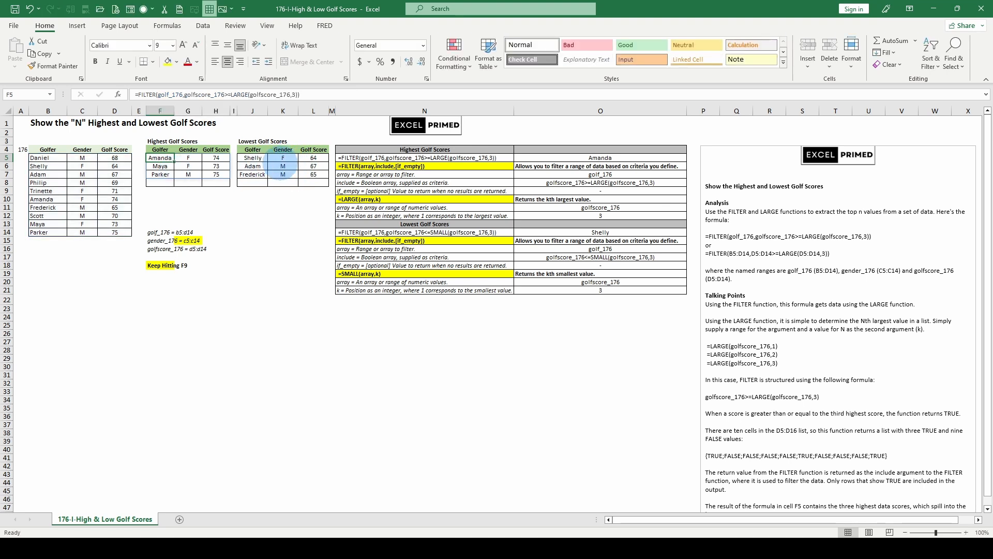
Step: Highlight the golf_176 array argument in F5's FILTER formula, and leave editing without changes
click(168, 95)
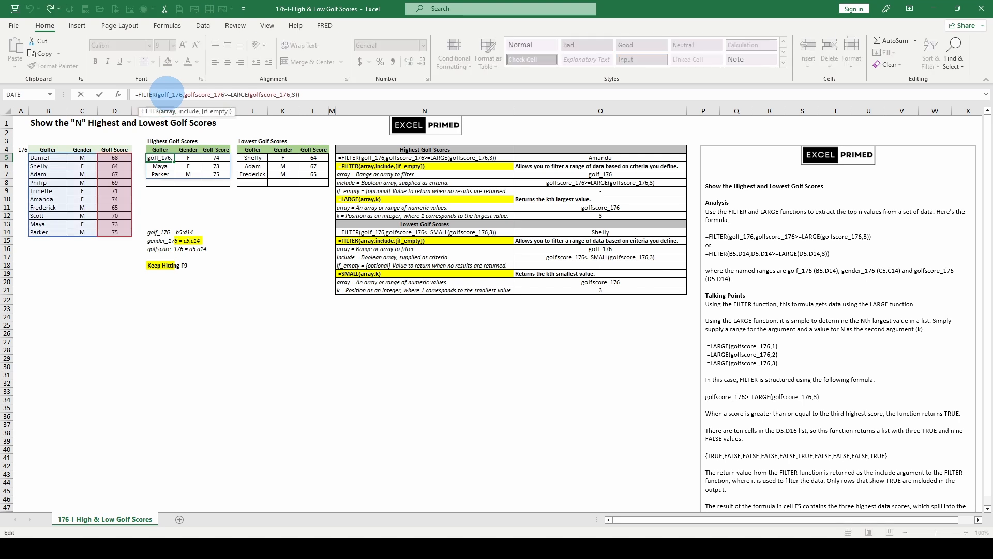
double_click(169, 95)
key(Escape)
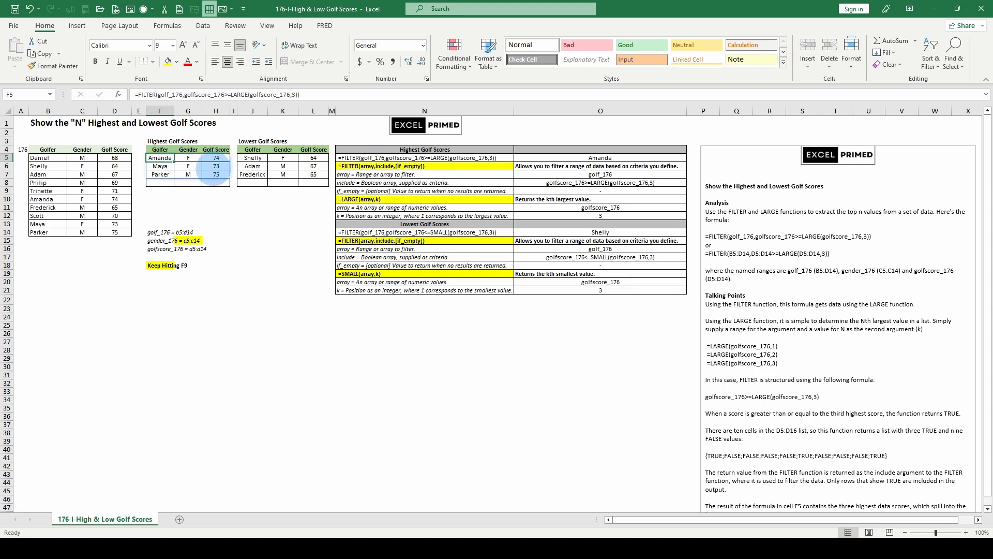
Step: Review the Talking Points and Rank notes, including sorting by score in descending order with SORT, alongside the golf score tables
scroll(882, 483, down, 1)
scroll(882, 482, down, 3)
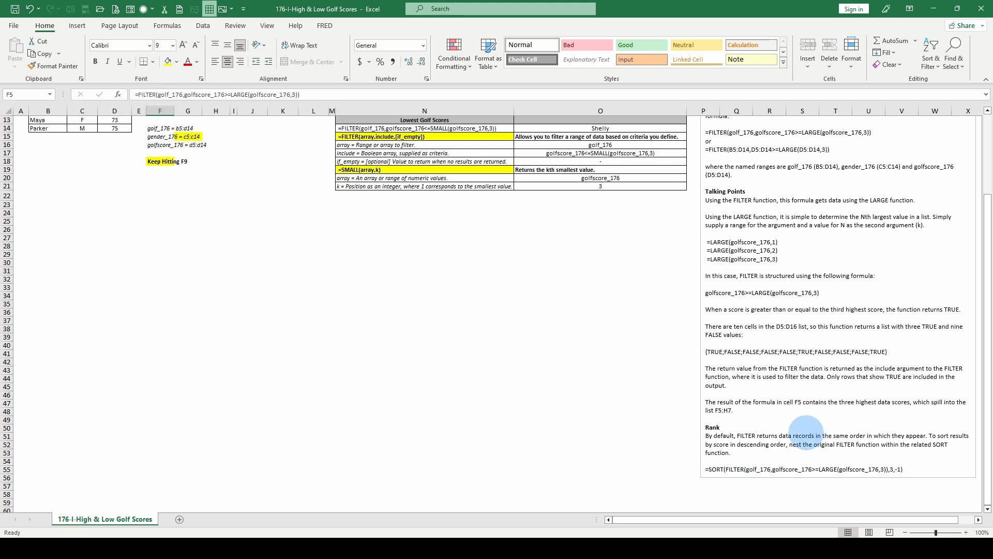
scroll(800, 429, up, 4)
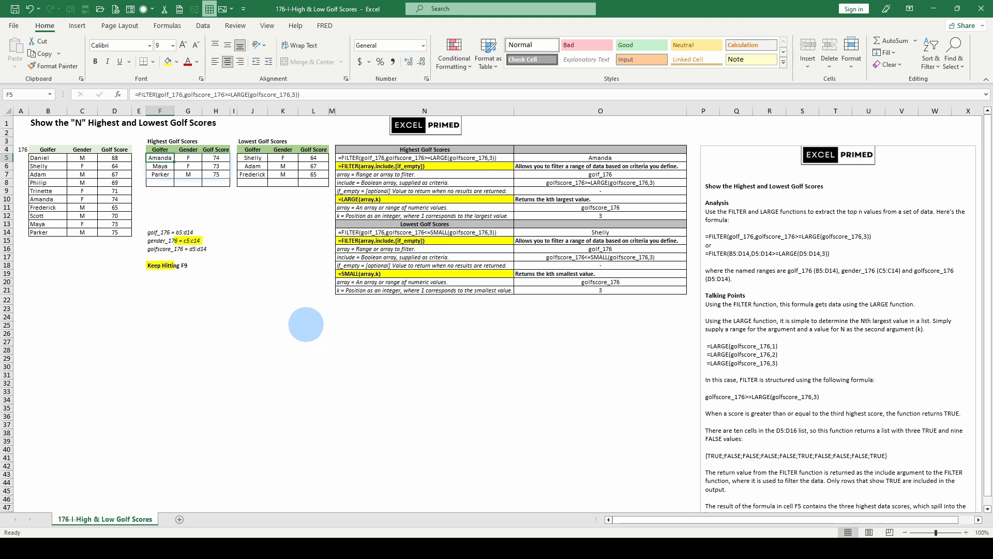
scroll(952, 400, down, 4)
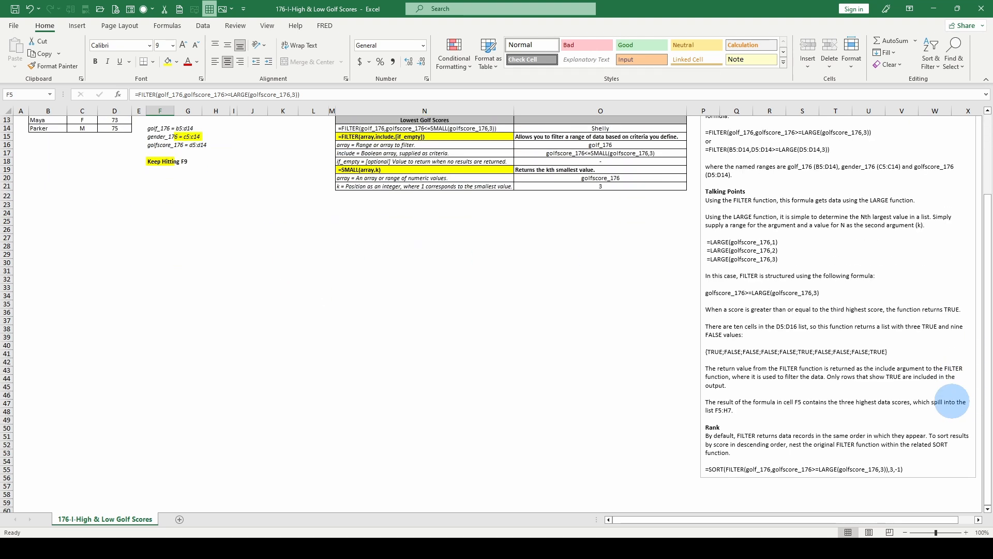
scroll(916, 468, up, 4)
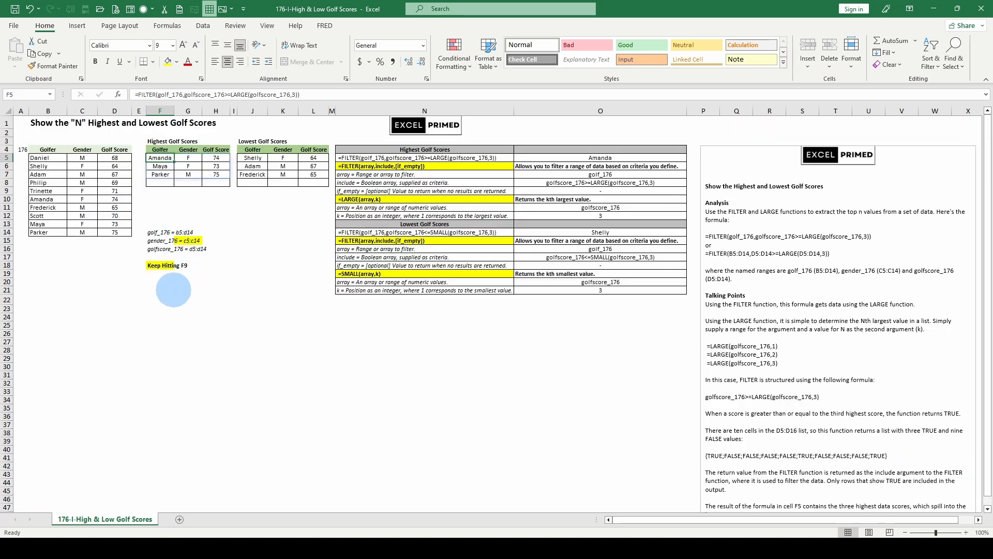
scroll(501, 251, down, 4)
scroll(470, 261, up, 4)
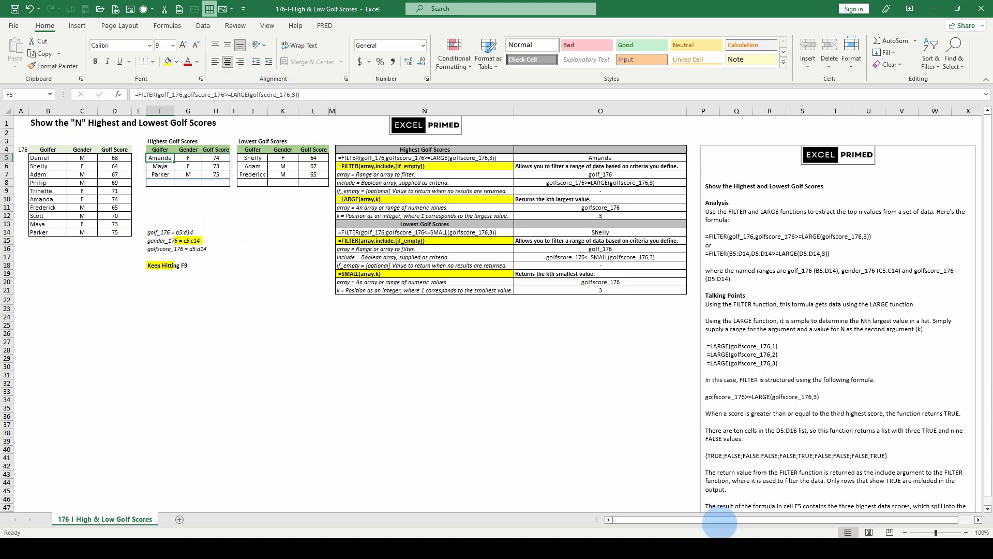
scroll(784, 393, down, 4)
scroll(784, 393, down, 1)
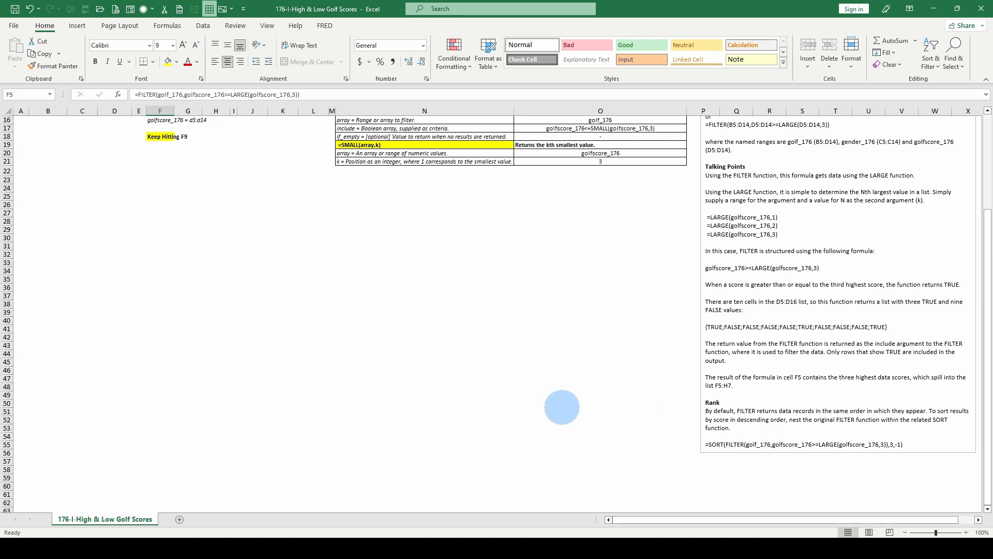
scroll(352, 342, up, 5)
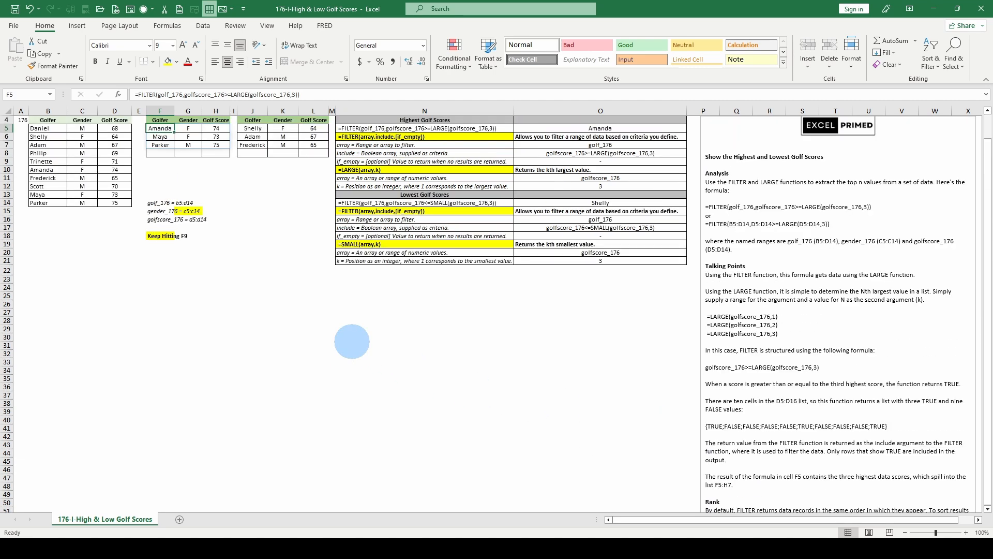